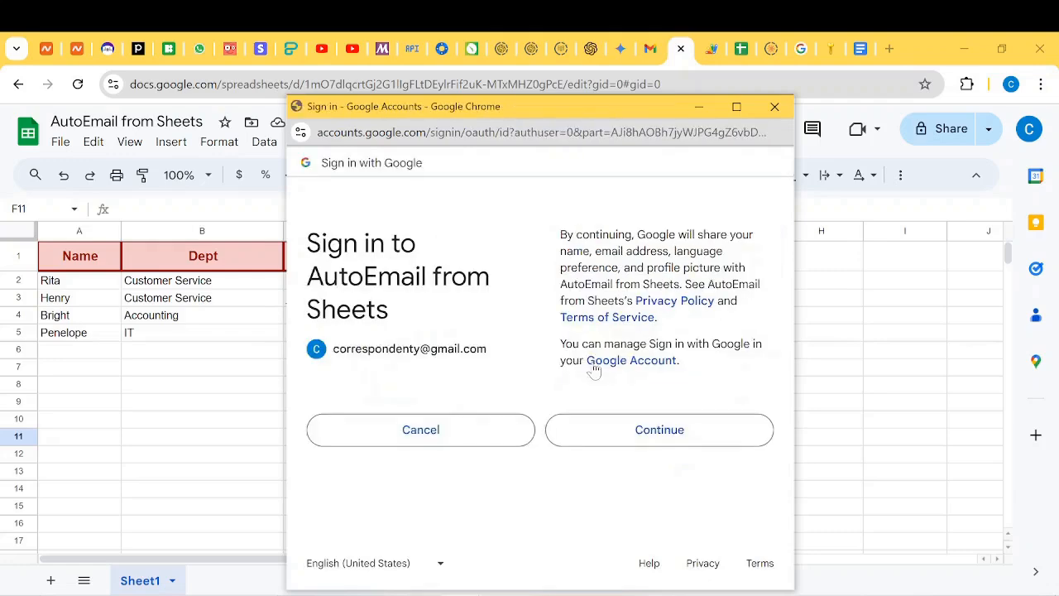
# - Sign in to AutoEmail from Sheets with the Google account and grant it the requested access permissions
pyautogui.click(670, 447)
pyautogui.scroll(-3, 674, 430)
pyautogui.scroll(3, 687, 413)
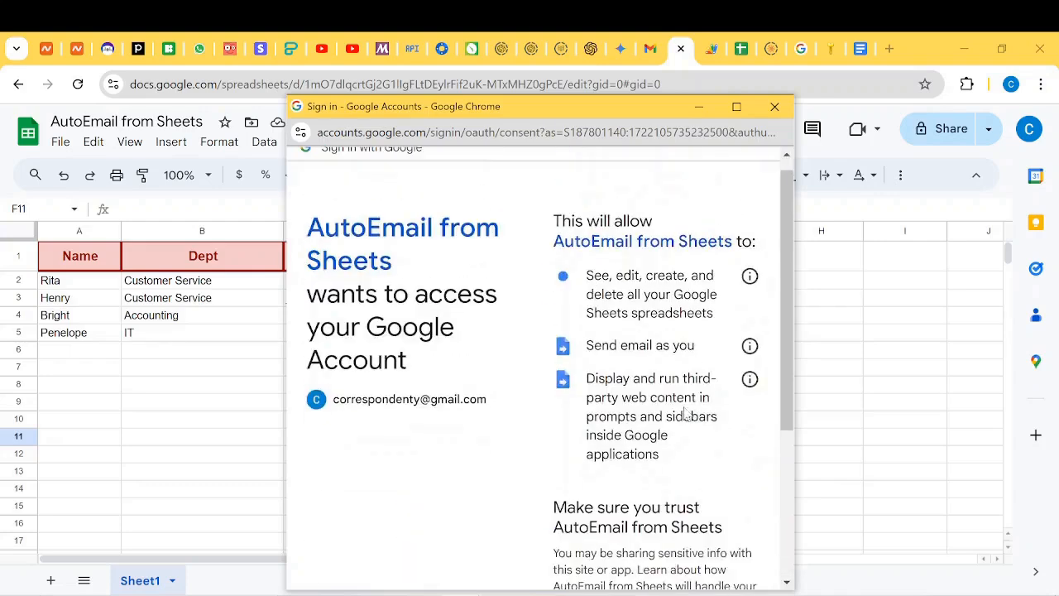
pyautogui.scroll(-3, 685, 414)
pyautogui.click(653, 502)
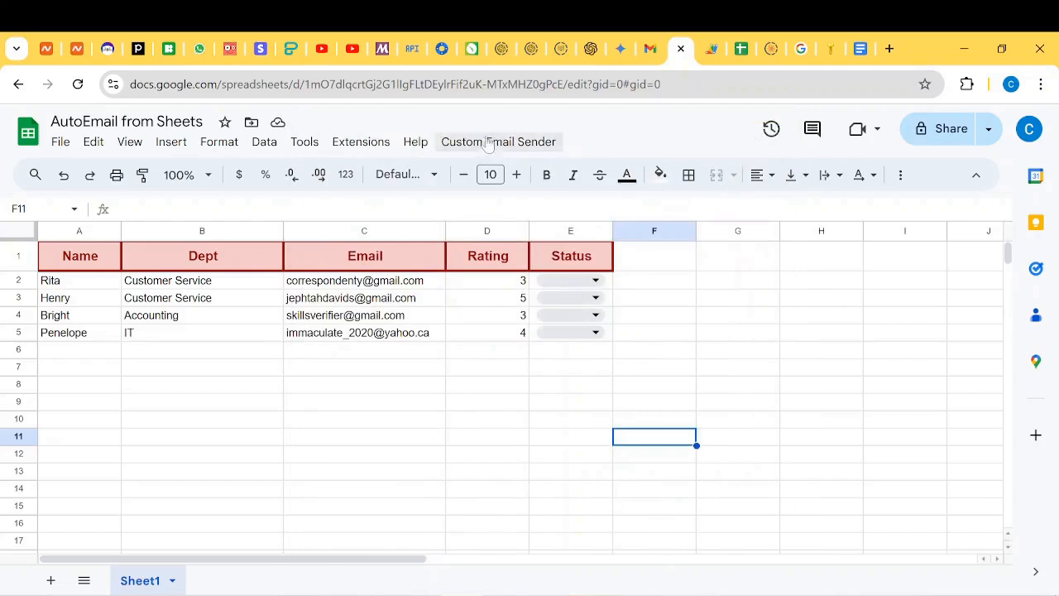
# - Open the Custom Email Sender configuration and set the email column to C
pyautogui.click(488, 142)
pyautogui.click(494, 171)
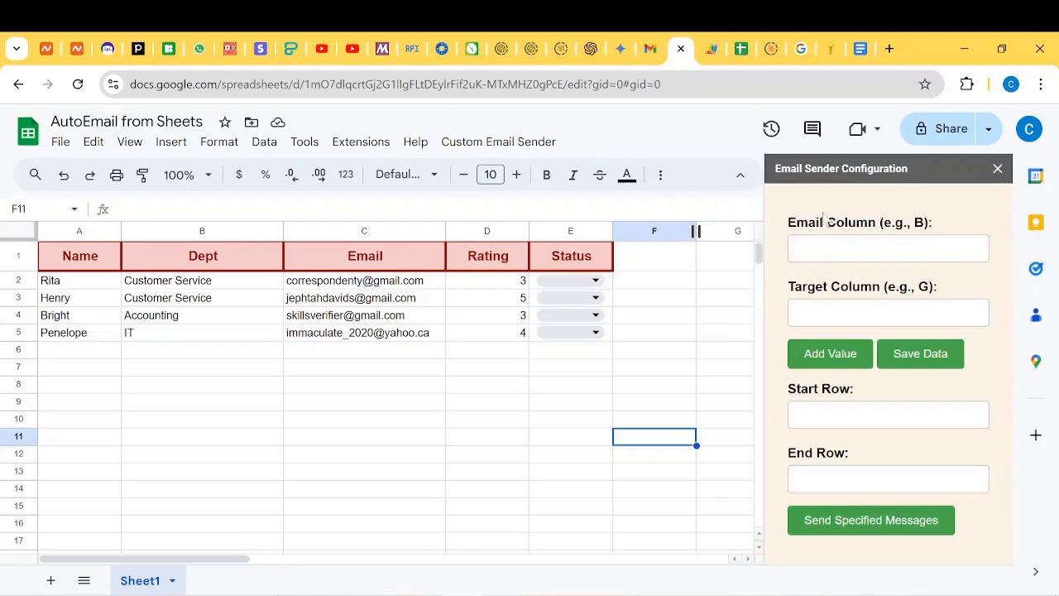
pyautogui.click(888, 248)
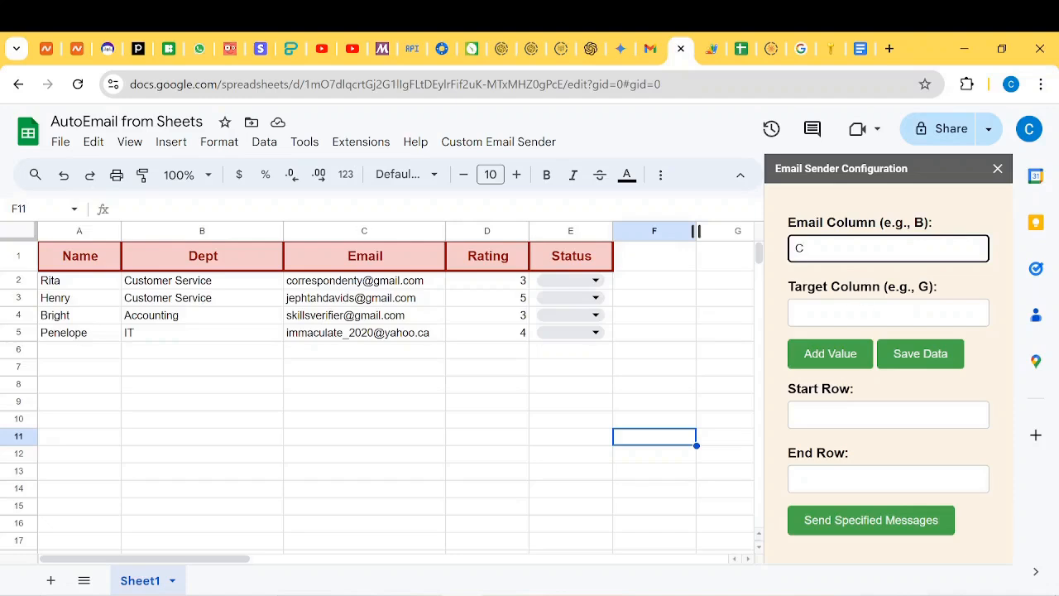
pyautogui.press('Tab')
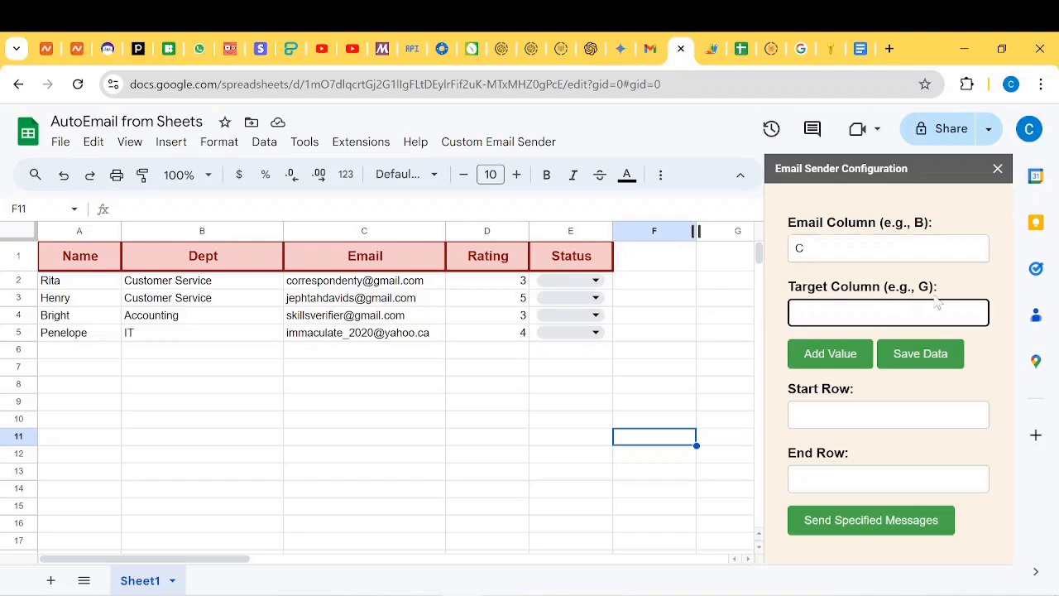
# - Set the Status in row 2 to disapprove and in row 3 to approve
pyautogui.click(595, 281)
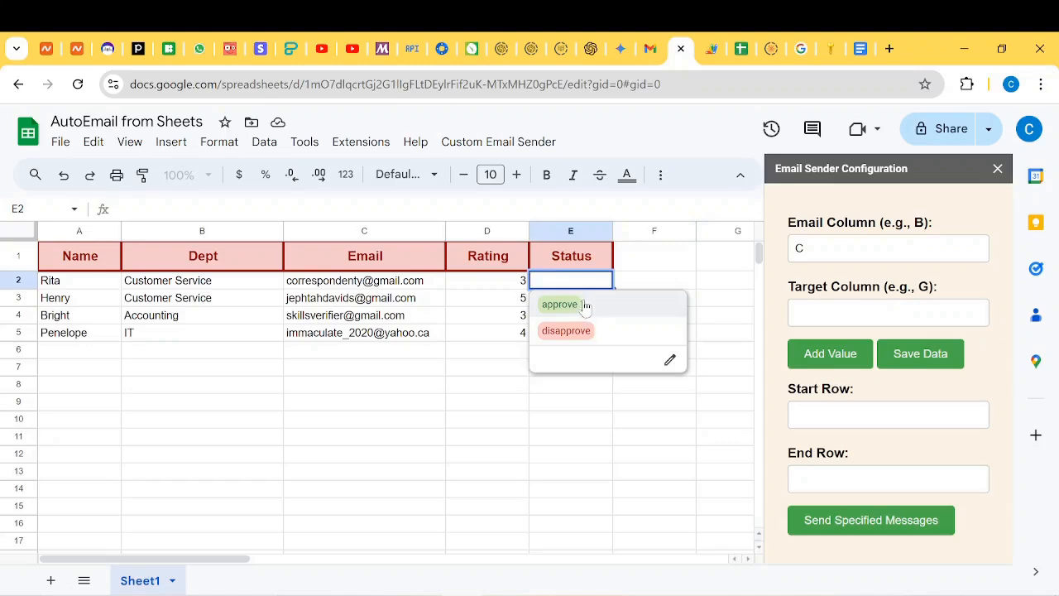
pyautogui.click(577, 331)
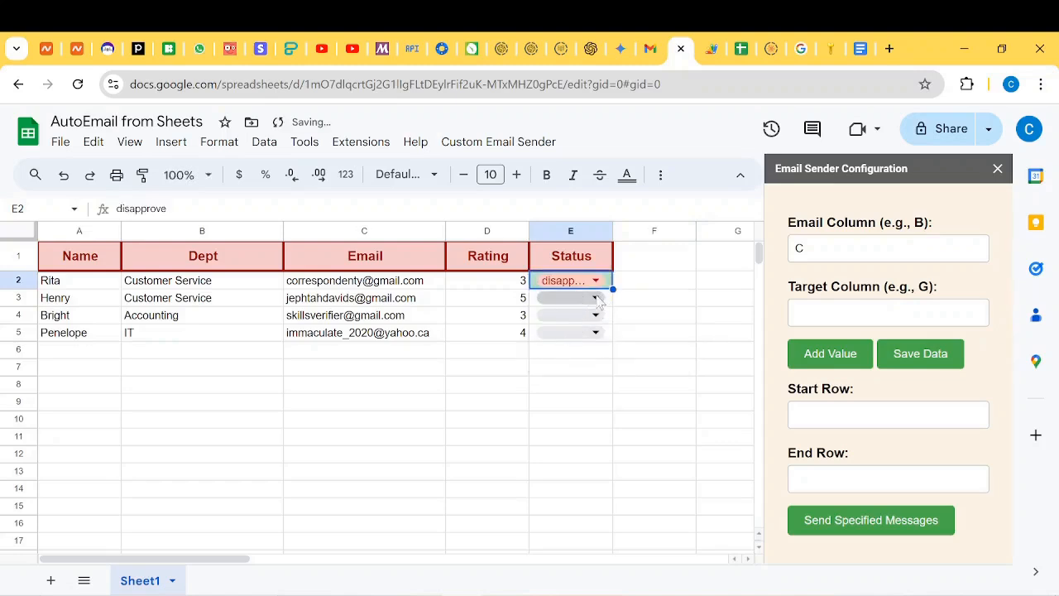
pyautogui.click(603, 300)
pyautogui.click(583, 322)
pyautogui.click(602, 315)
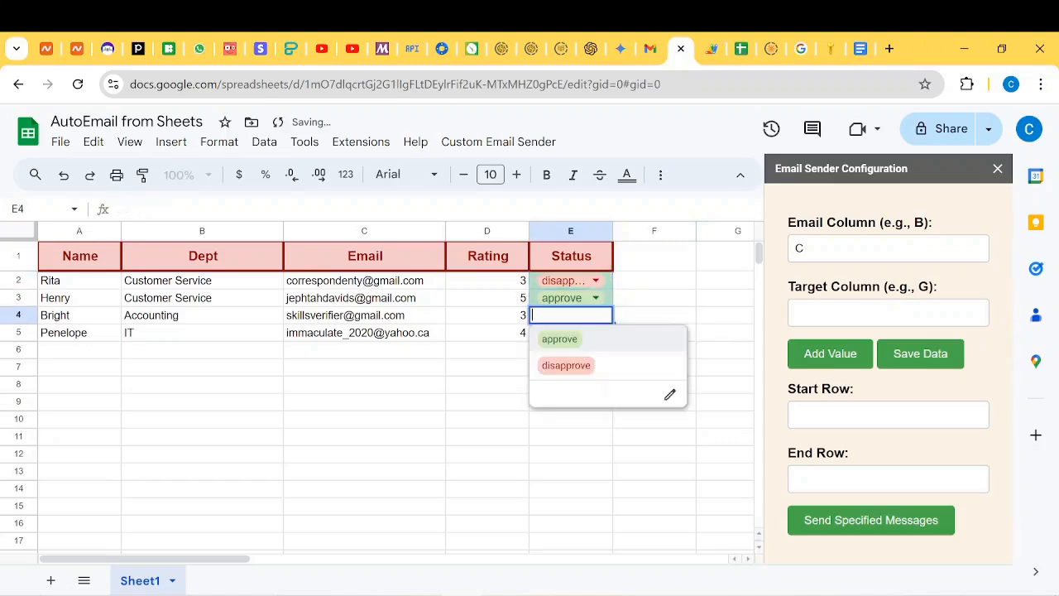
pyautogui.click(646, 316)
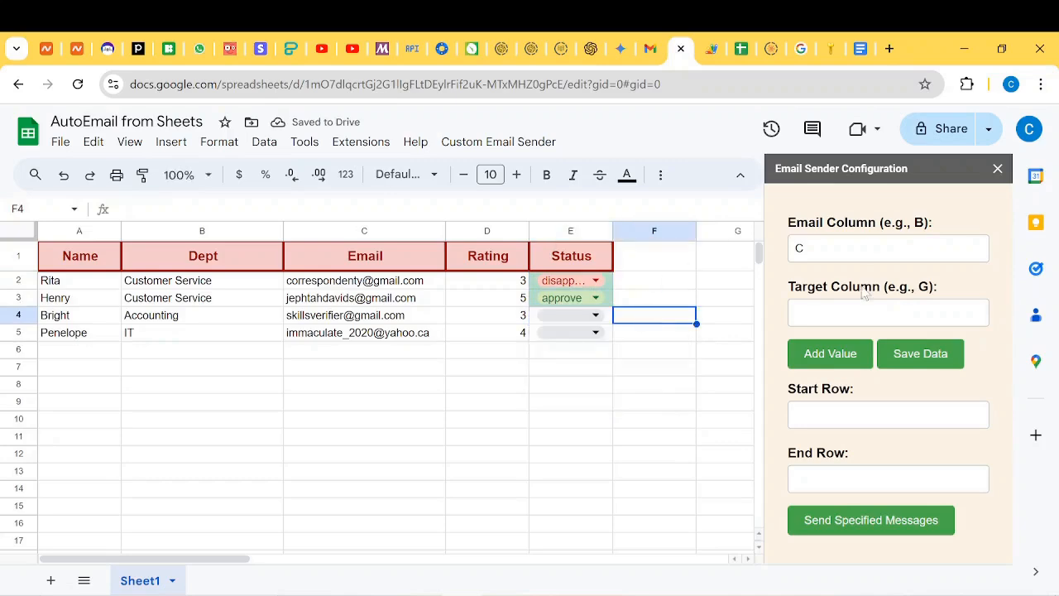
# - Set the target column to E and add a value entry for "disapprove" with the subject "DISAPPROVAL"
pyautogui.click(836, 313)
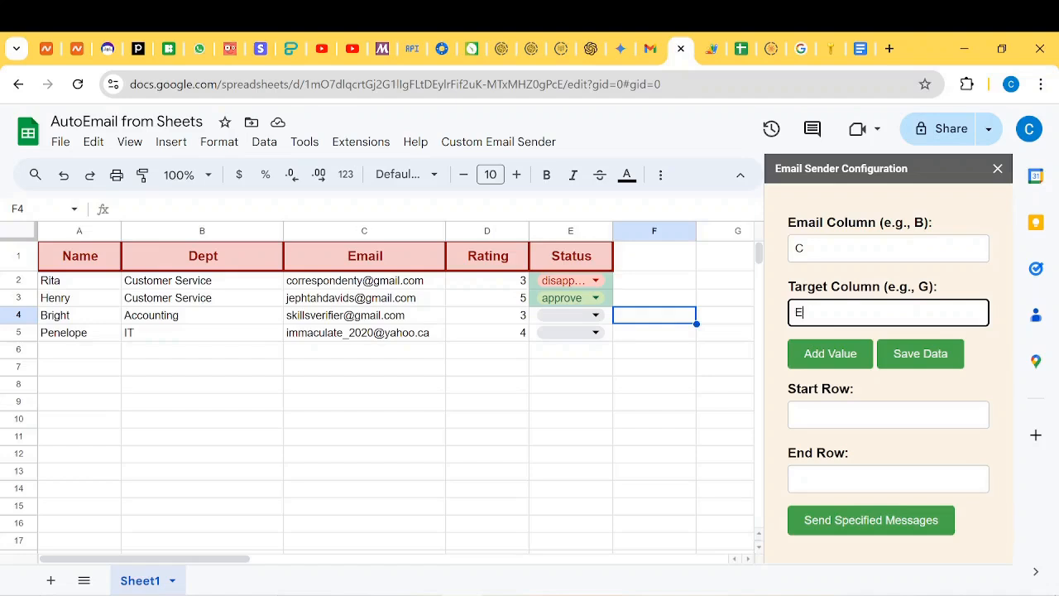
pyautogui.click(830, 354)
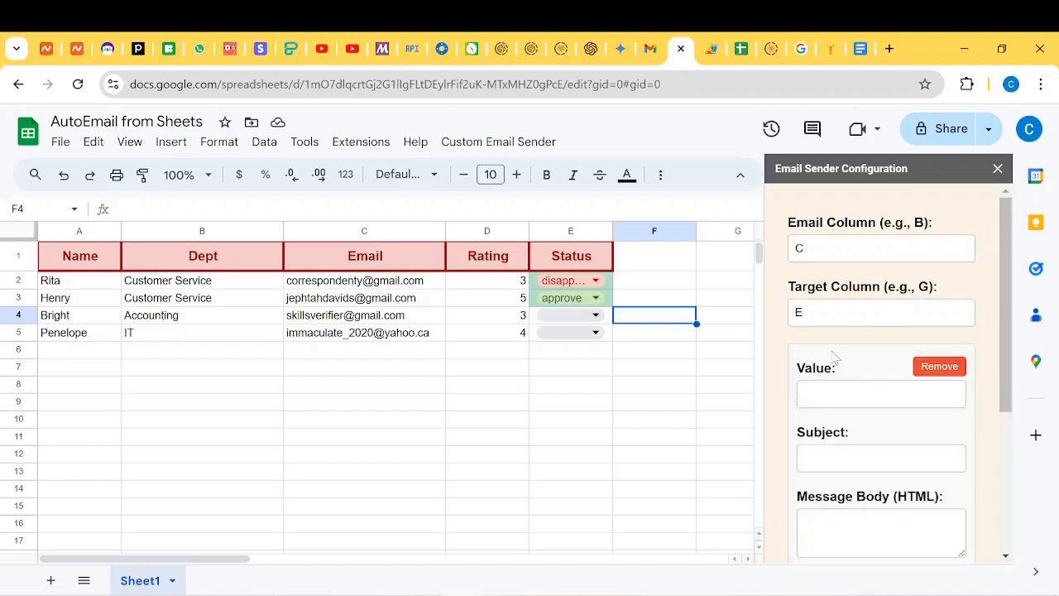
pyautogui.scroll(-1, 856, 342)
pyautogui.click(880, 313)
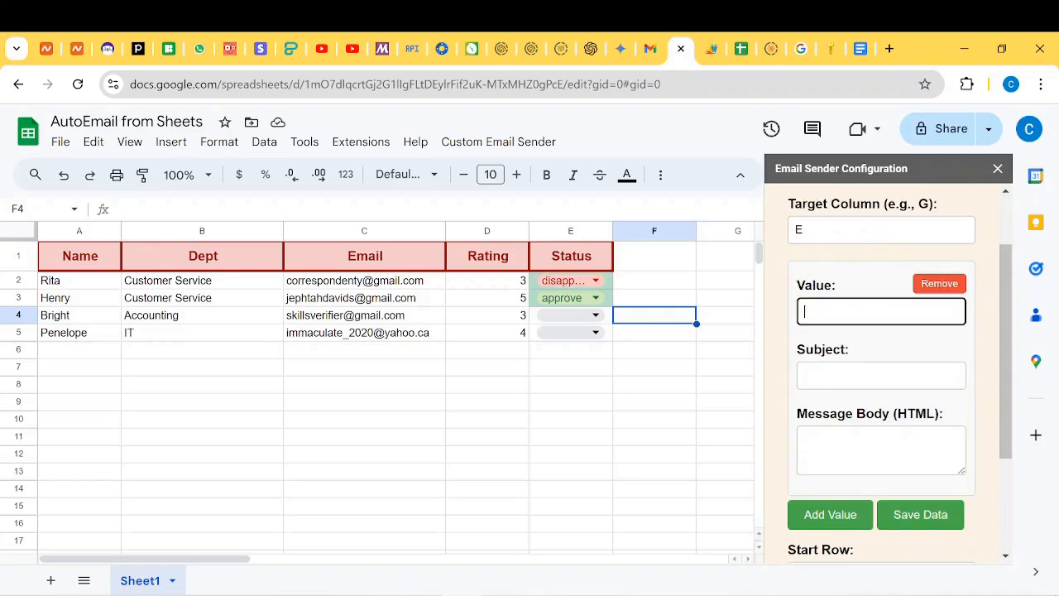
pyautogui.write('disapprove')
pyautogui.press('Tab')
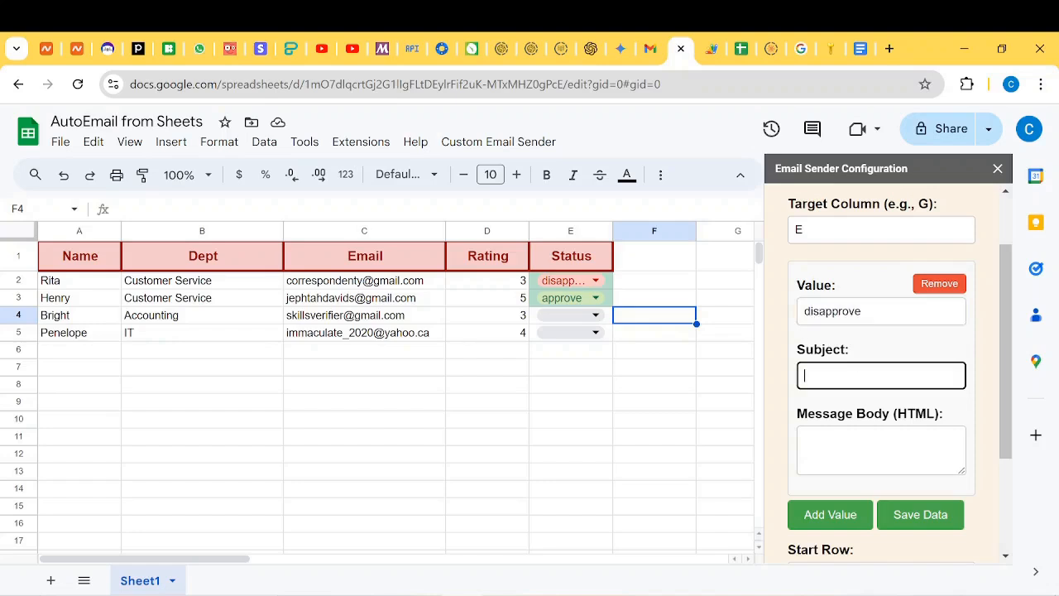
pyautogui.write('DISAPPROVAL')
# - Start the disapproval message body with the greeting "Hello {A}," followed by a blank line
pyautogui.click(881, 450)
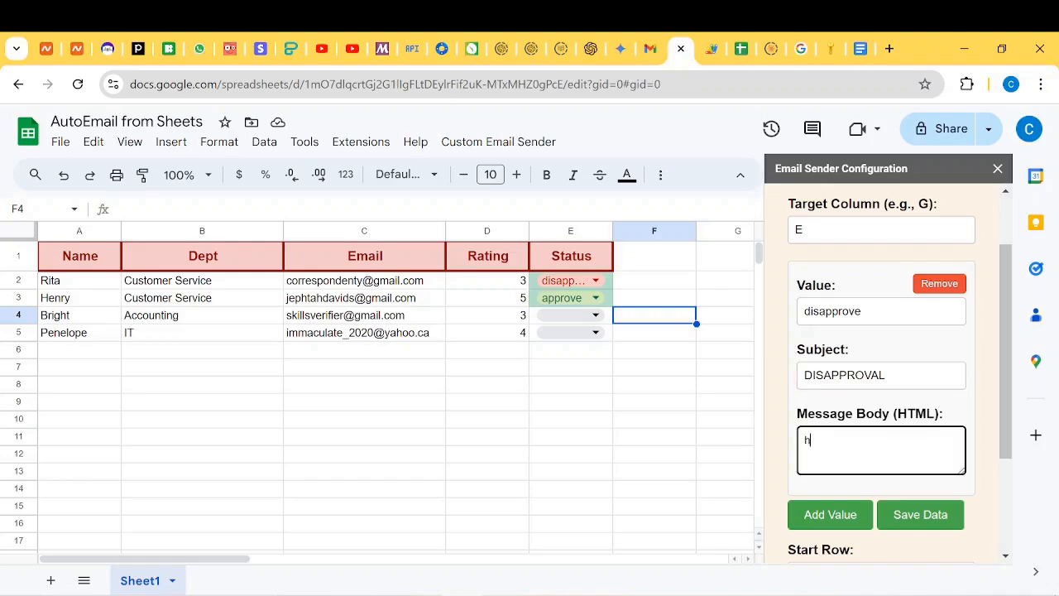
pyautogui.write('hE')
pyautogui.press('BackSpace')
pyautogui.press('BackSpace')
pyautogui.write('HE')
pyautogui.write('L')
pyautogui.write('ell')
pyautogui.write(' {}')
pyautogui.write('A')
pyautogui.write(',')
pyautogui.press('Return')
pyautogui.press('Return')
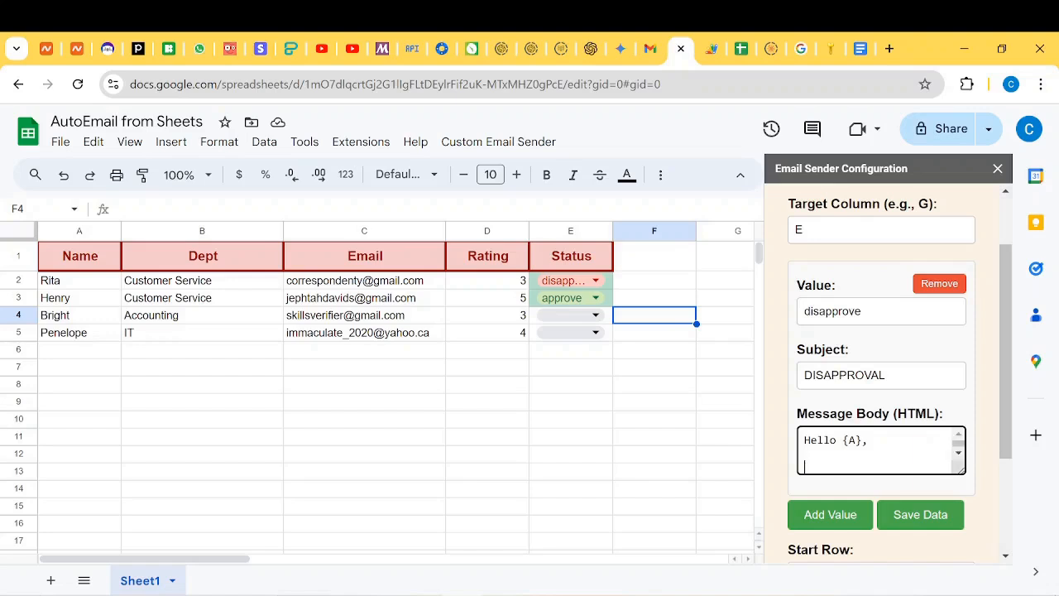
# - Write "Unfortunately, your request for leave has been disapproved" below the greeting in the disapproval message body
pyautogui.write('uN')
pyautogui.press('BackSpace')
pyautogui.write('nfortuneal')
pyautogui.write('atel')
pyautogui.write('y, your r')
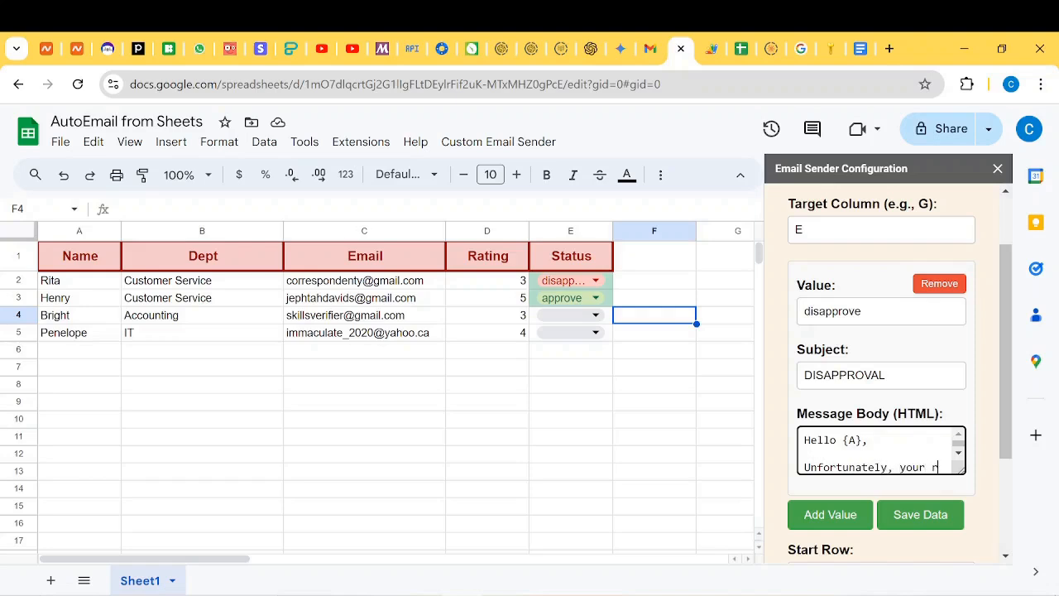
pyautogui.write('equest for ')
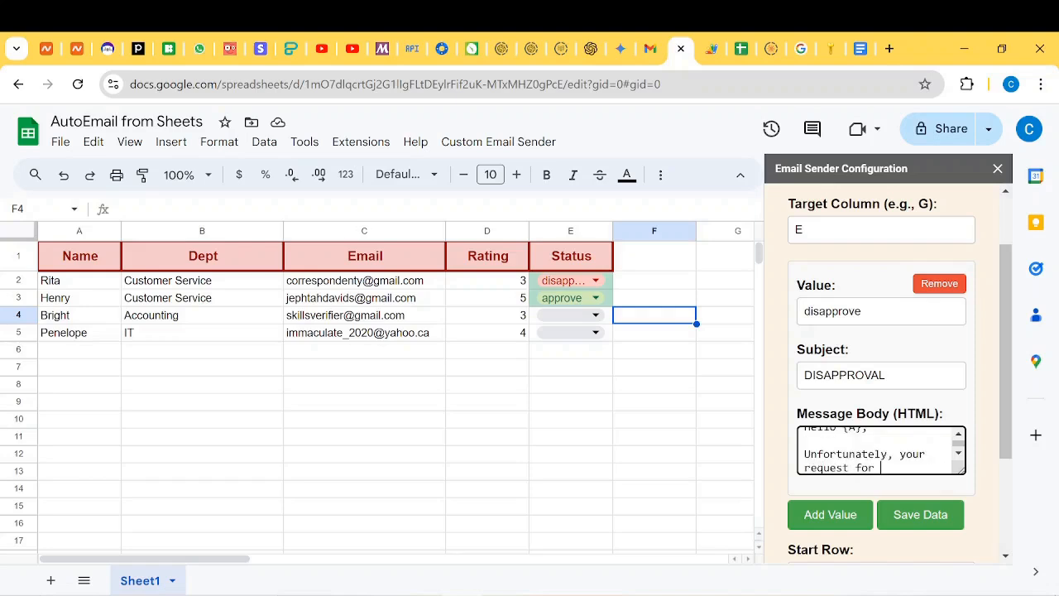
pyautogui.write('leave has be')
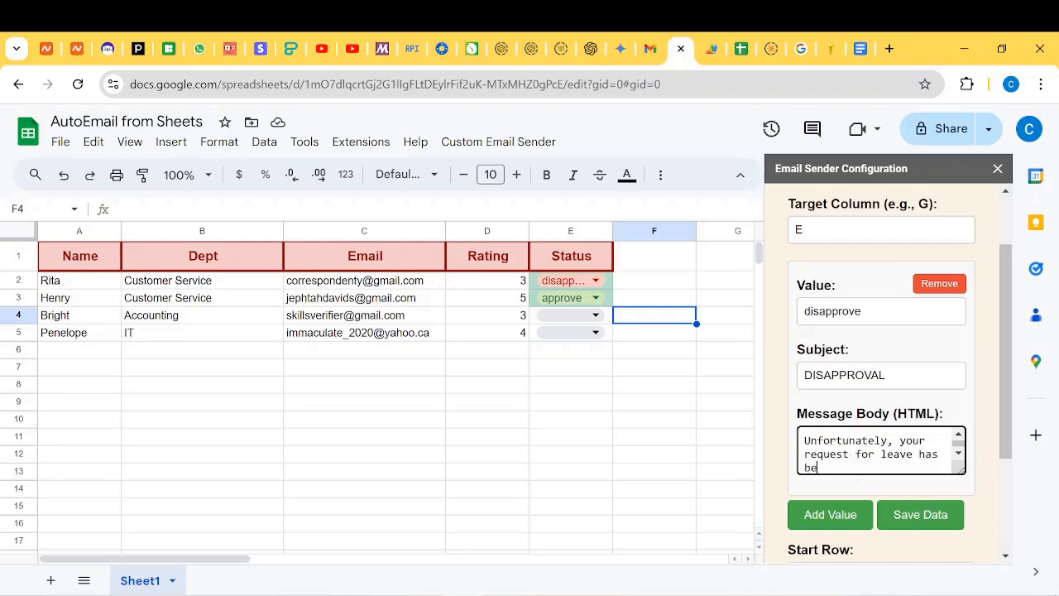
pyautogui.write('en disapproved')
# - Add a second value entry for "approve" with the subject "APPROVAL"
pyautogui.scroll(-2, 865, 418)
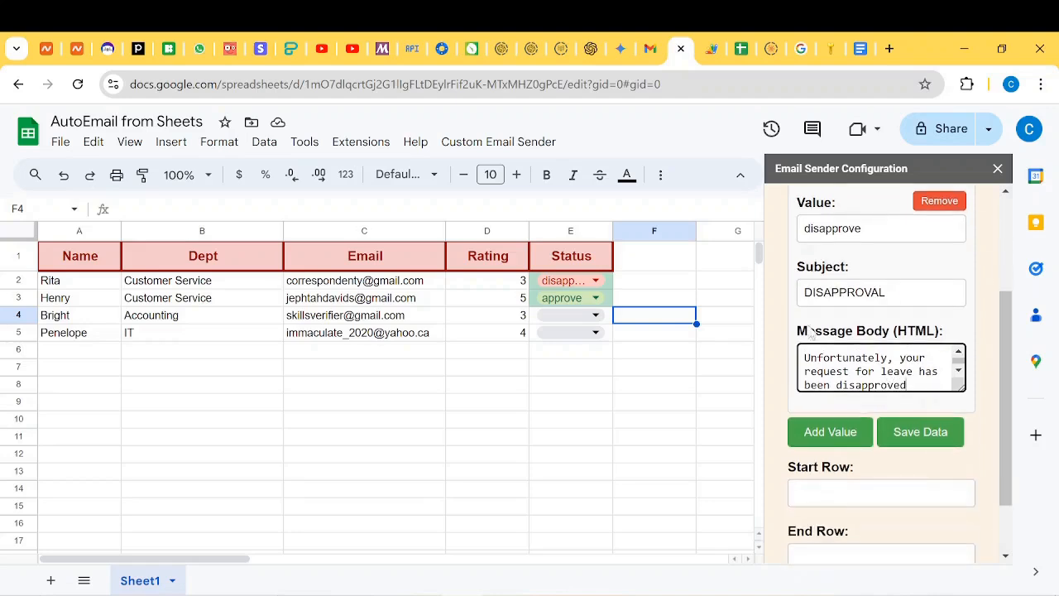
pyautogui.click(856, 430)
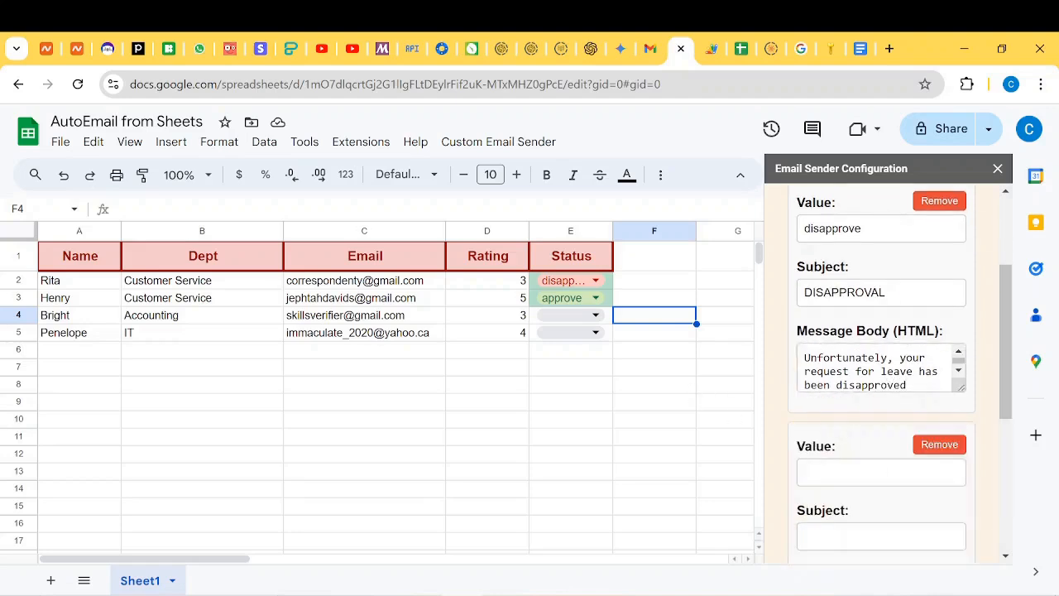
pyautogui.click(873, 472)
pyautogui.write('app')
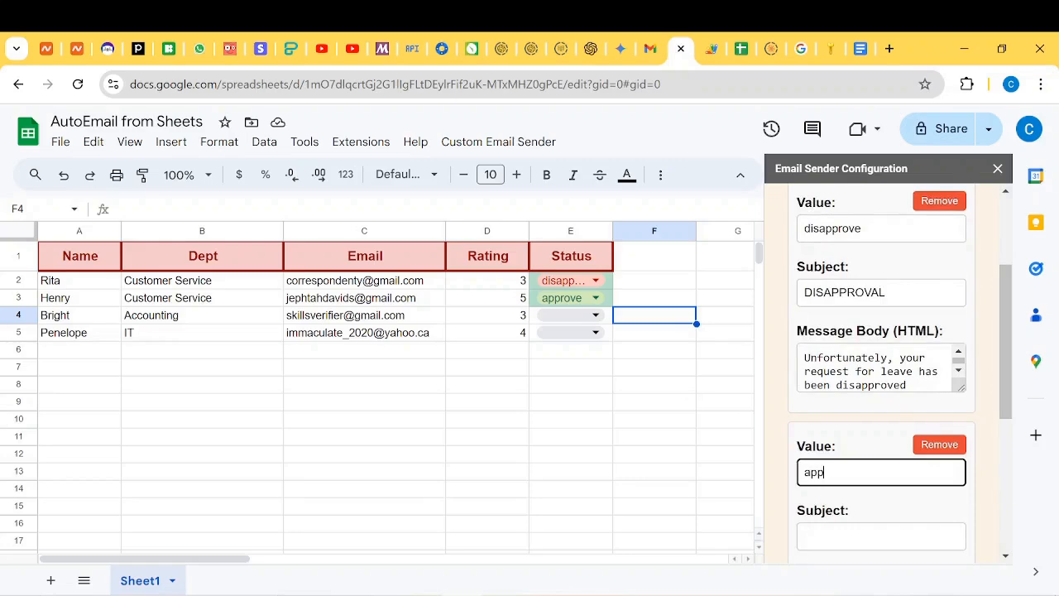
pyautogui.write('rove')
pyautogui.scroll(-2, 882, 372)
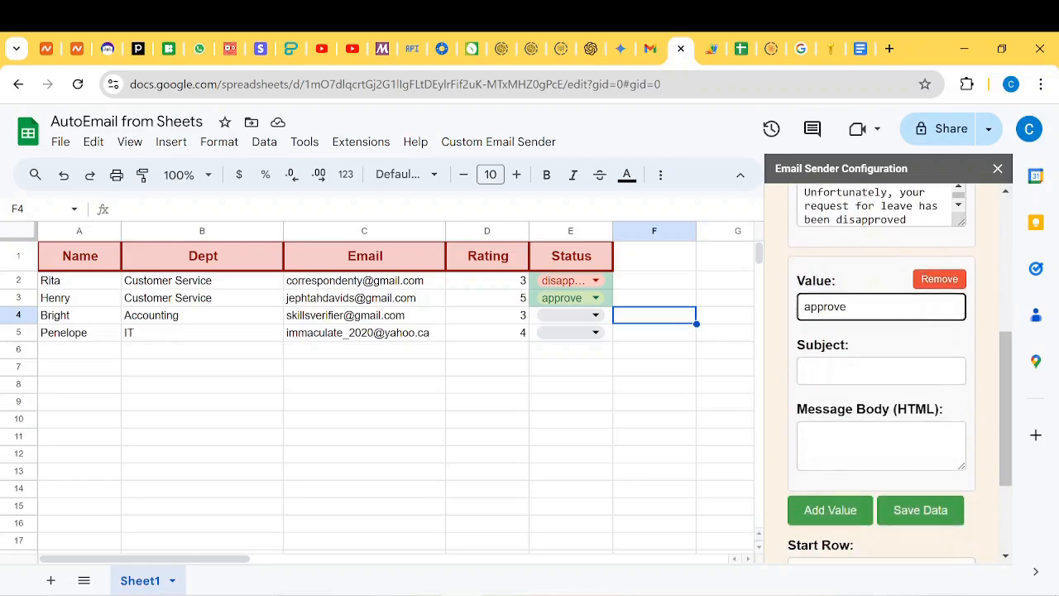
pyautogui.click(882, 371)
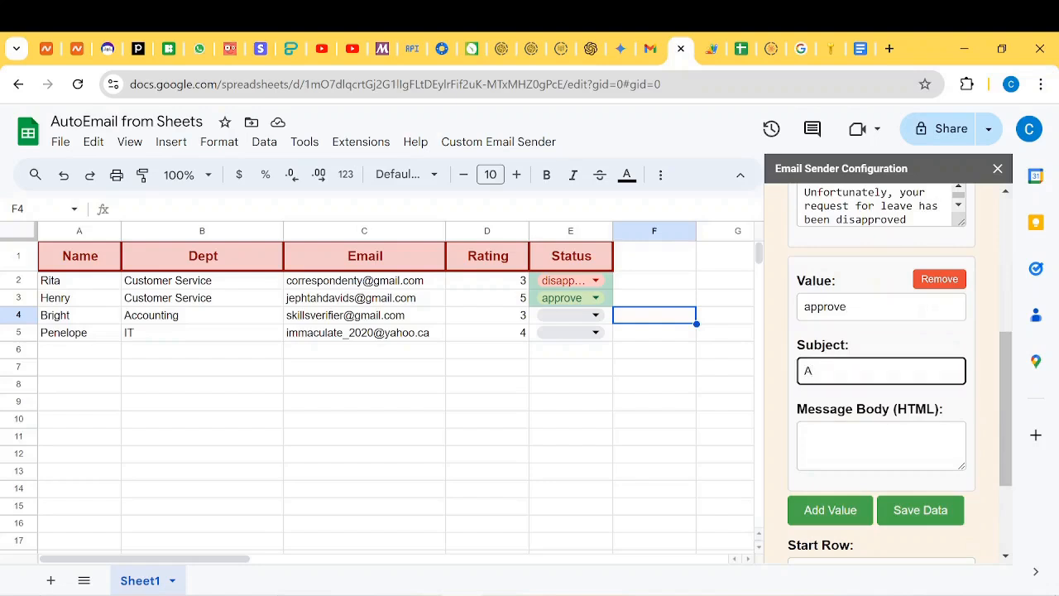
pyautogui.write('APPROVAL')
# - Copy all the code of hmtl.html from Atom into the approve entry's message body and save the configuration data
pyautogui.scroll(2, 881, 373)
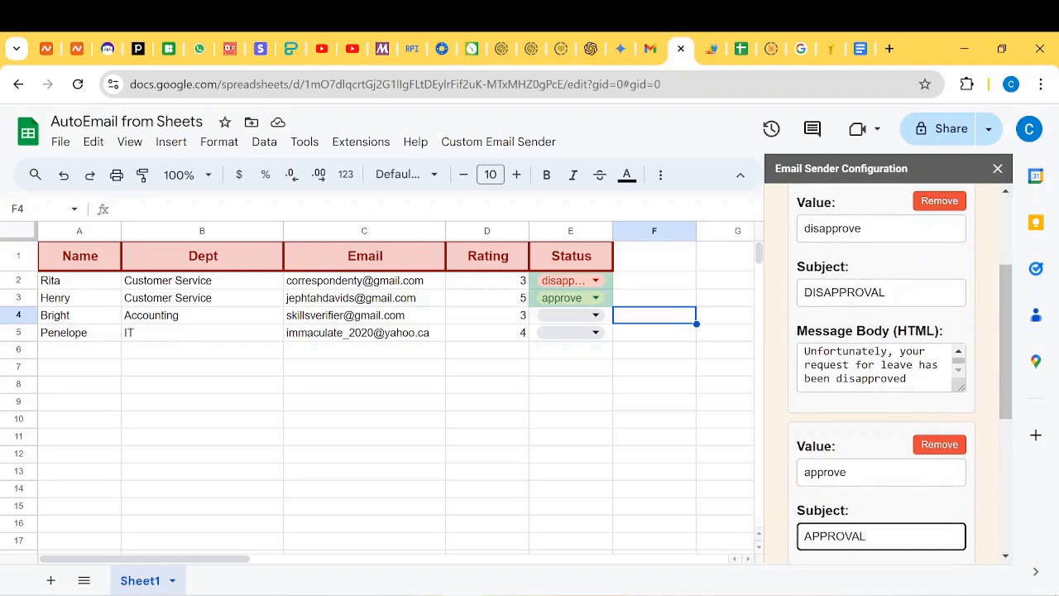
pyautogui.scroll(-3, 893, 461)
pyautogui.click(838, 363)
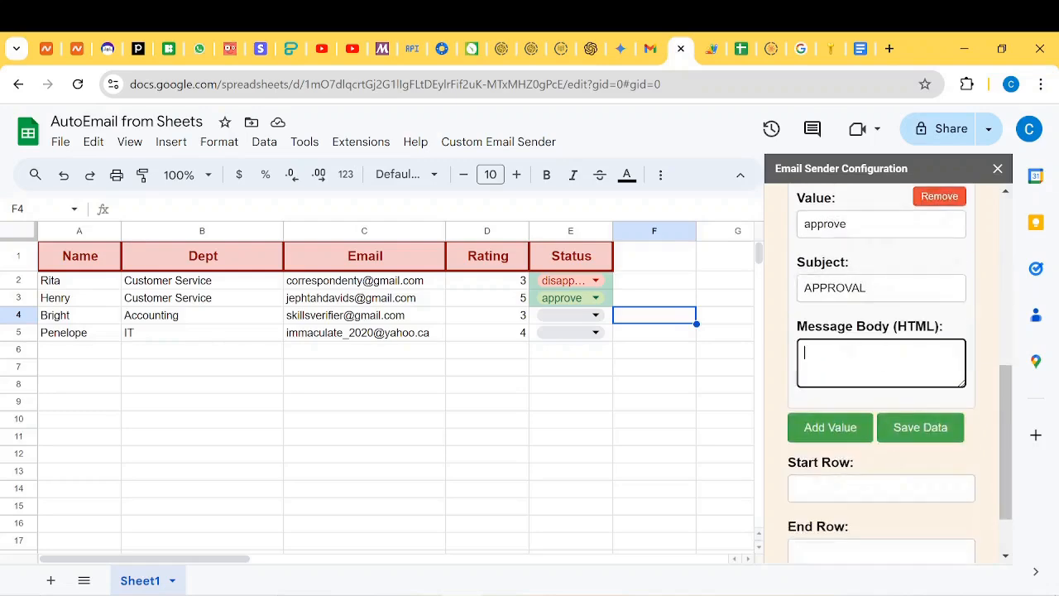
pyautogui.click(585, 594)
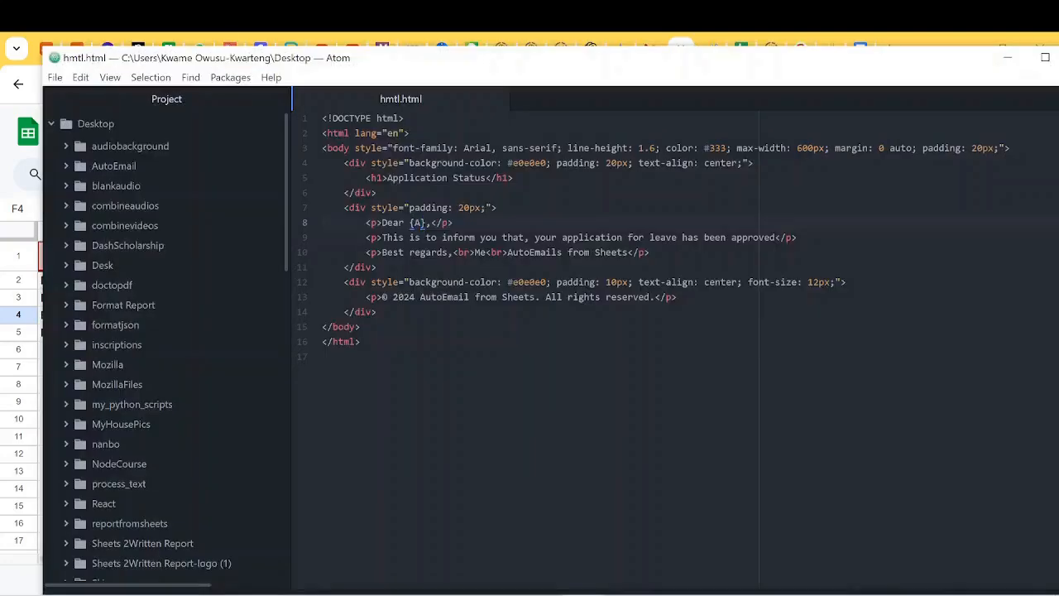
pyautogui.click(361, 342)
pyautogui.hotkey('ctrl', 'a')
pyautogui.click(1007, 57)
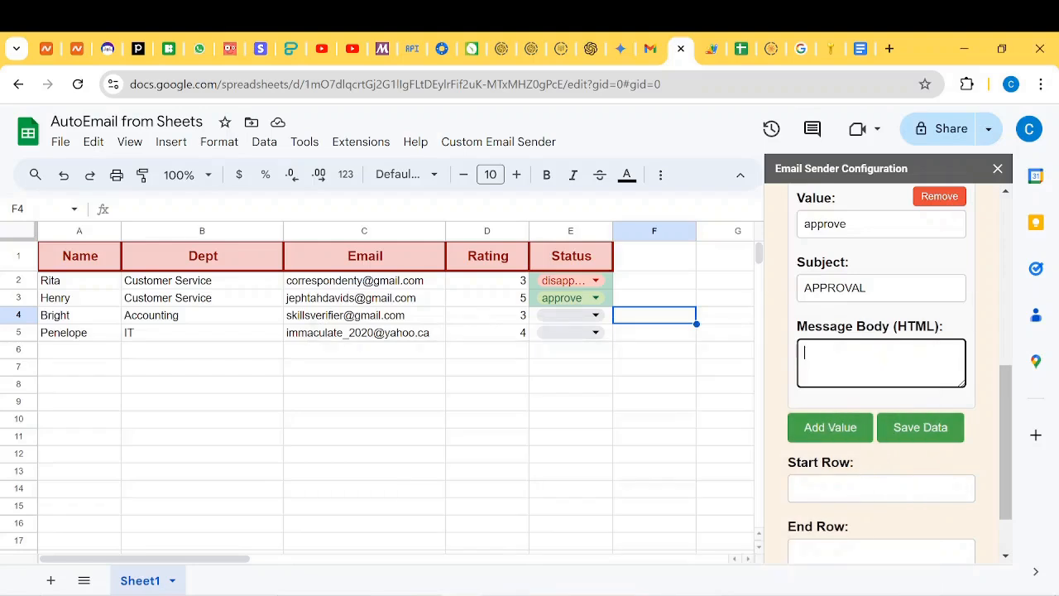
pyautogui.hotkey('ctrl', 'v')
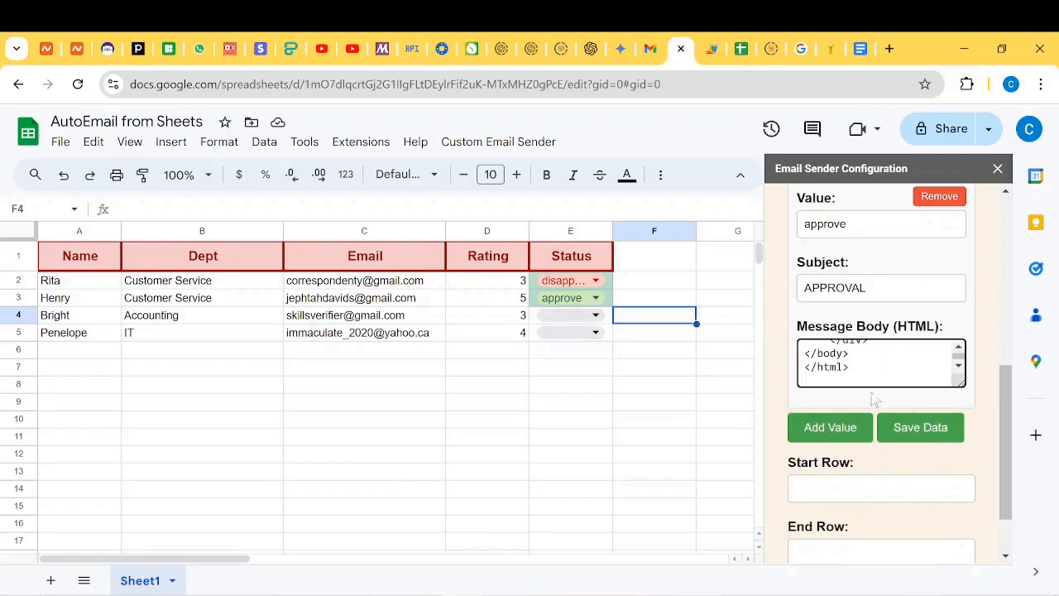
pyautogui.click(929, 428)
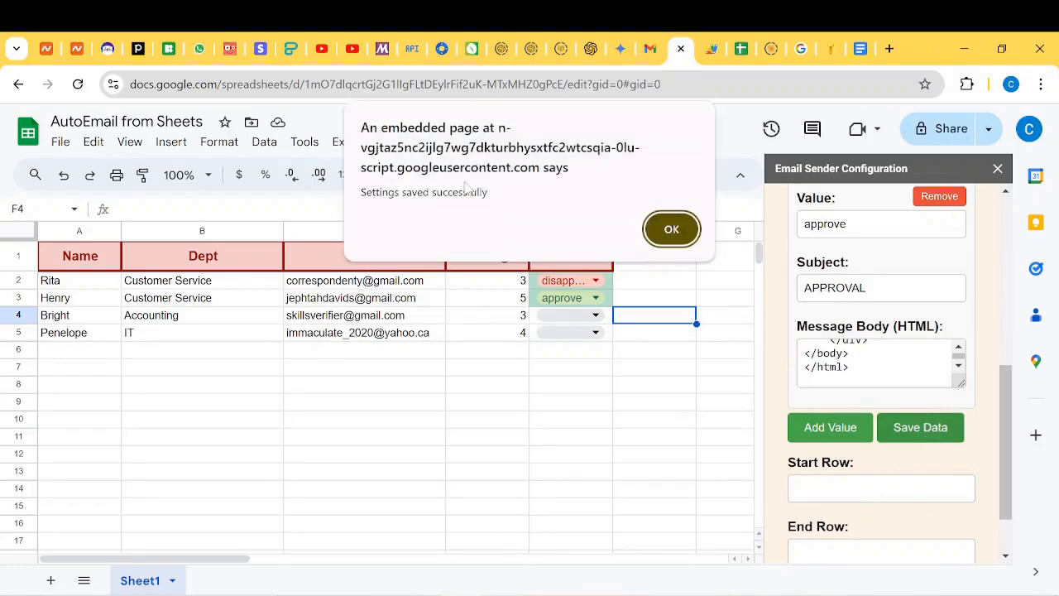
pyautogui.click(670, 229)
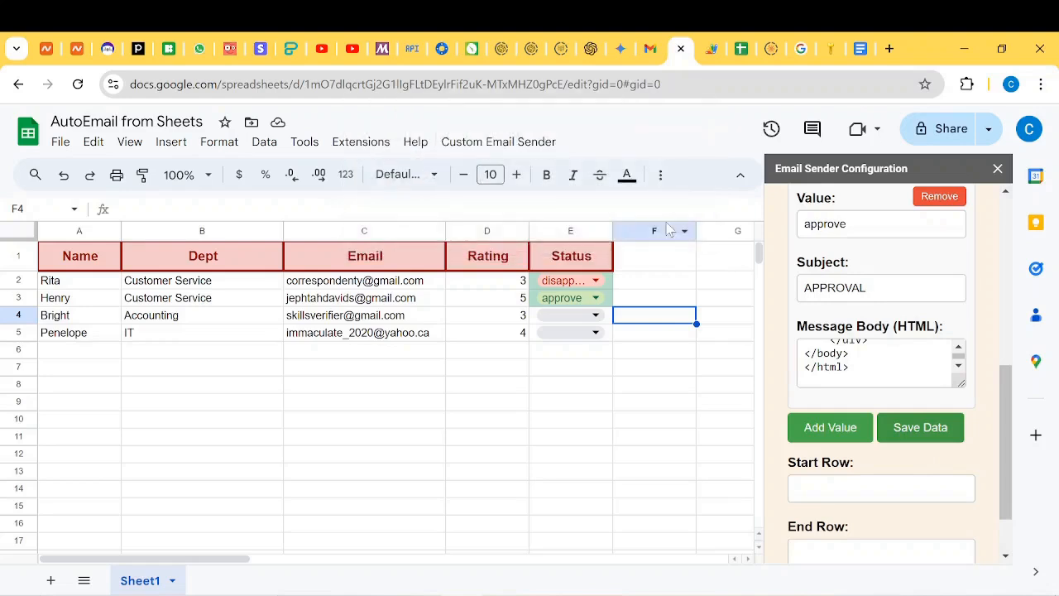
# - Set both the start row and the end row to 2 and send the specified messages
pyautogui.scroll(-2, 888, 449)
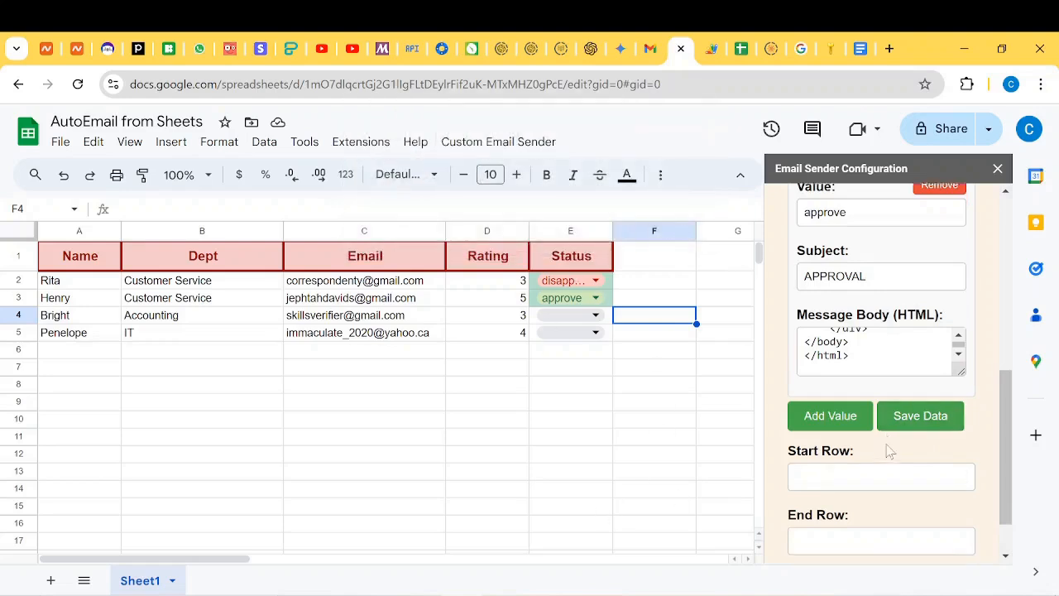
pyautogui.click(877, 416)
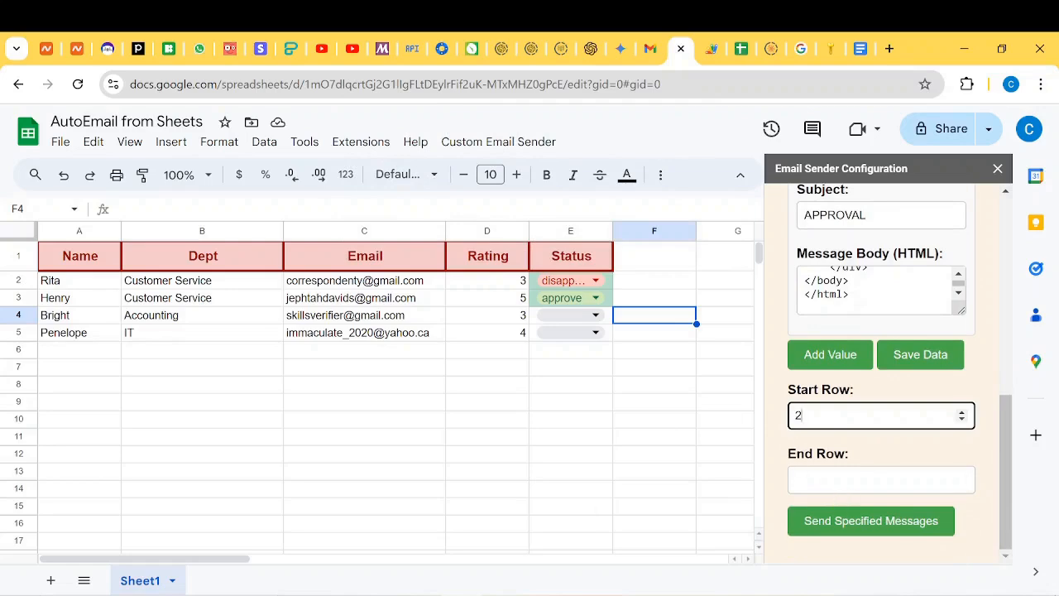
pyautogui.click(839, 480)
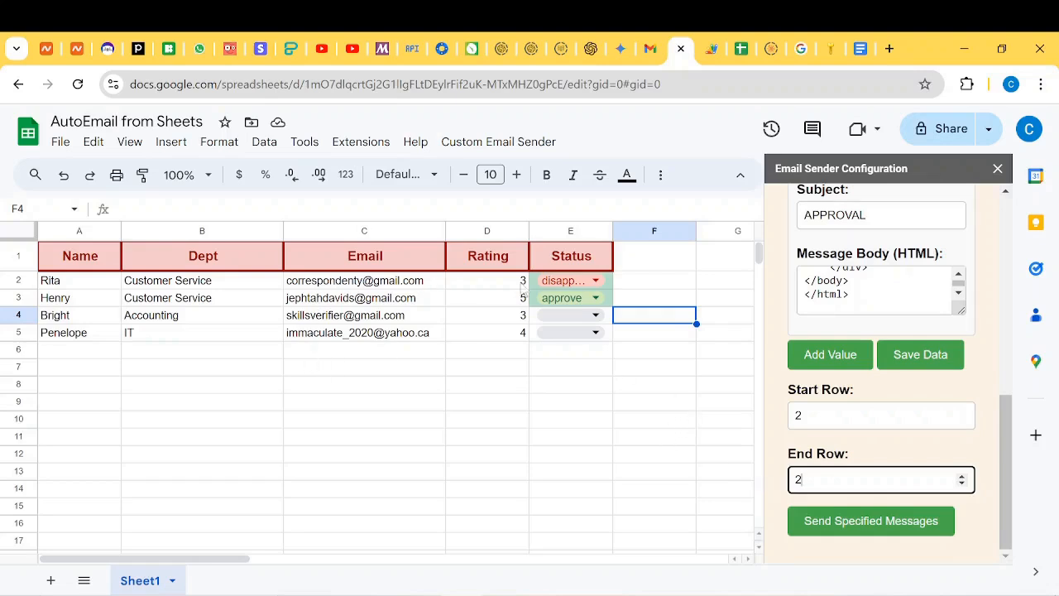
pyautogui.click(855, 529)
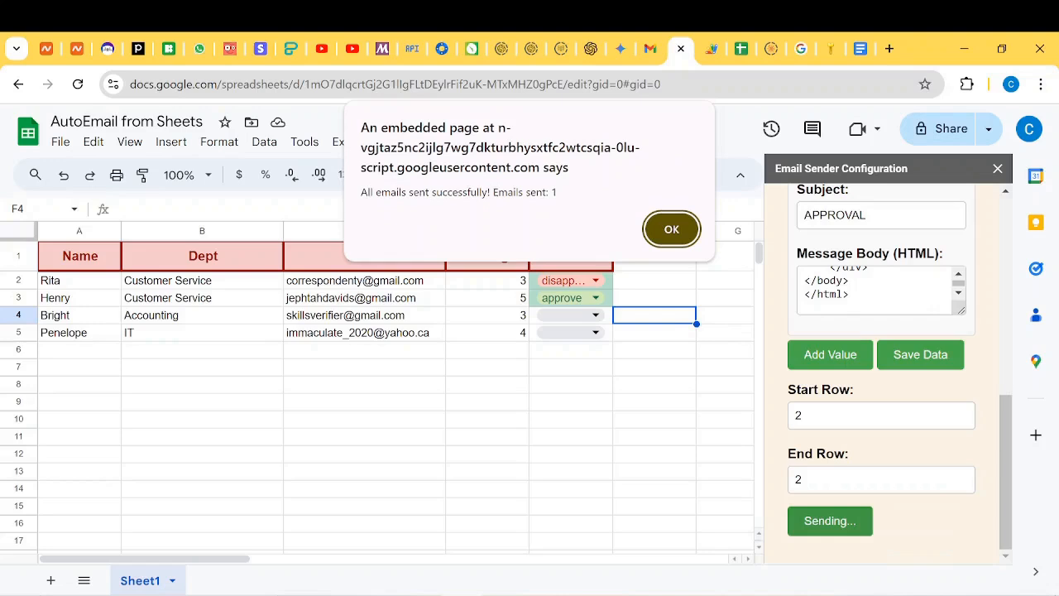
pyautogui.click(671, 229)
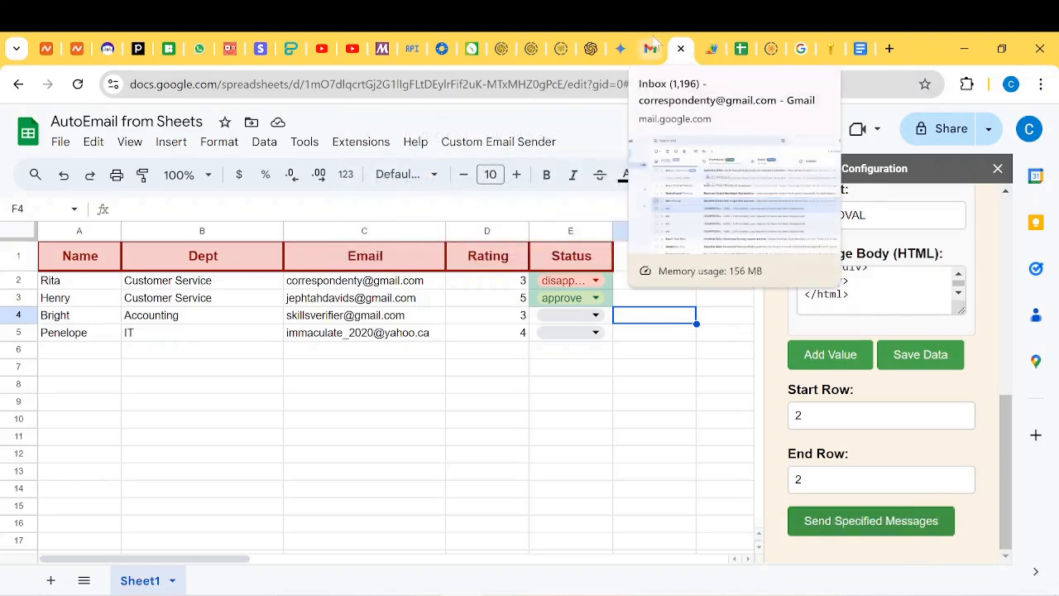
# - Switch to Gmail and open the newest DISAPPROVAL email to check its greeting and message text
pyautogui.click(654, 43)
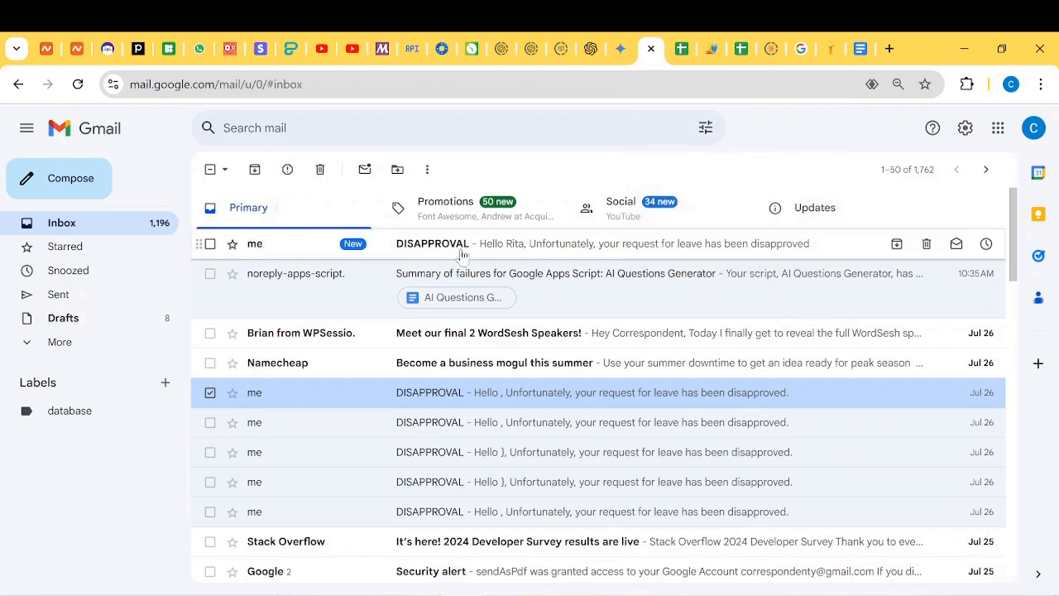
pyautogui.click(519, 246)
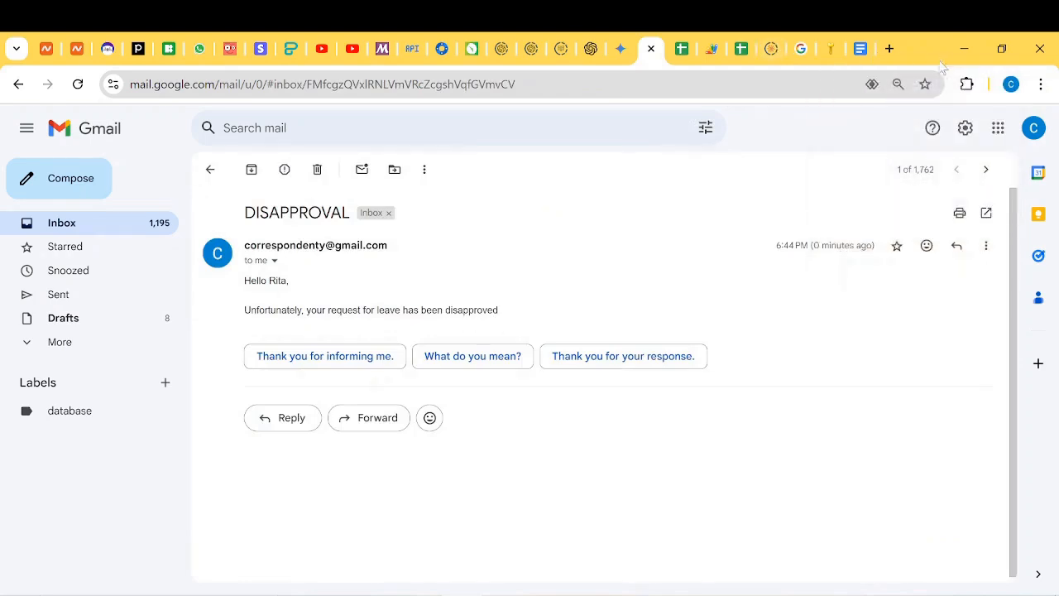
pyautogui.click(964, 49)
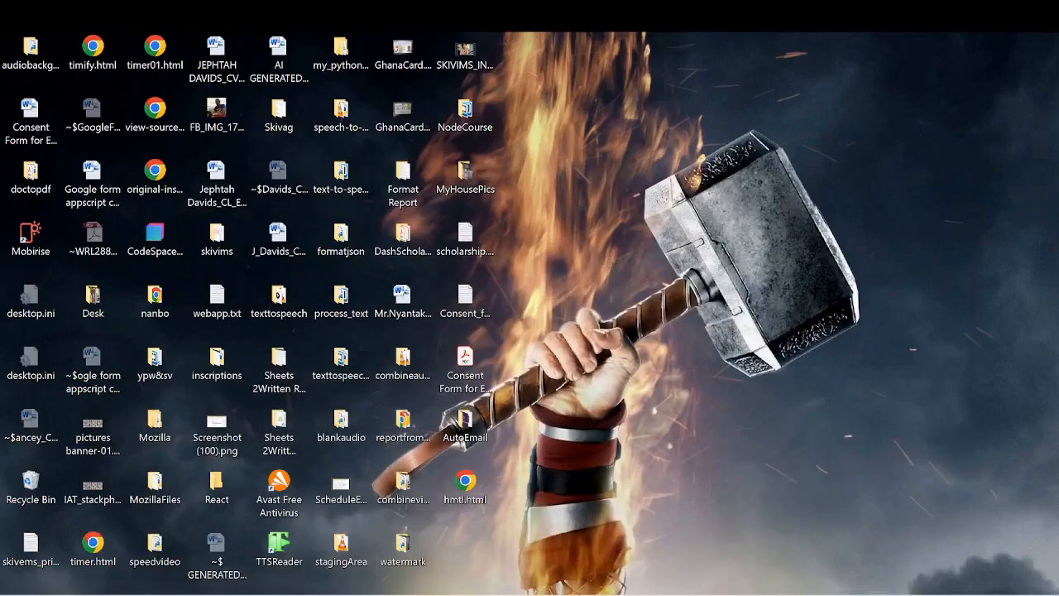
pyautogui.click(499, 592)
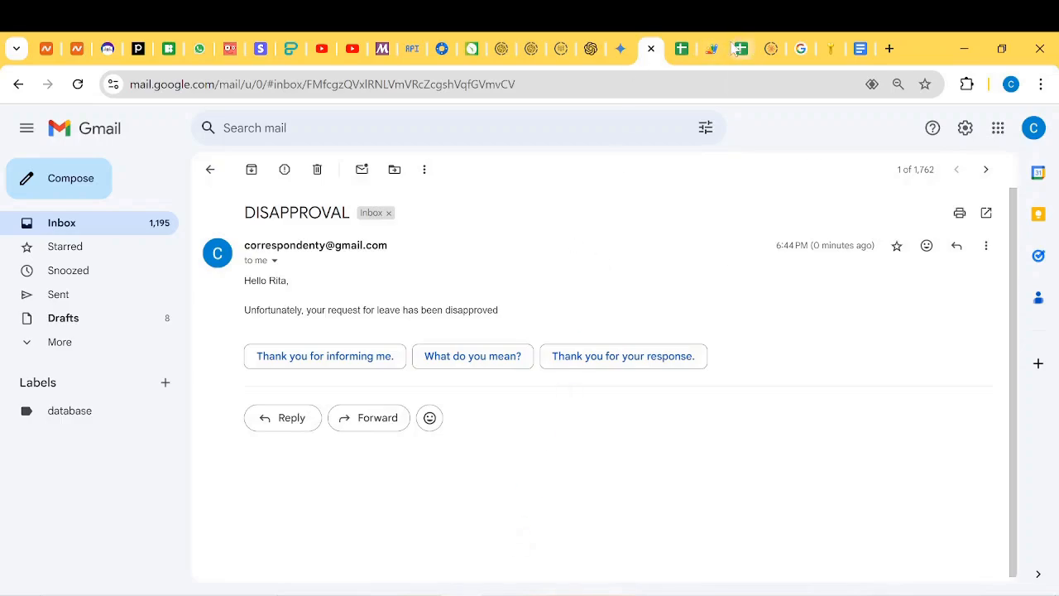
# - Back in the AutoEmail from Sheets spreadsheet, set the Status in E4 to disapprove and in E5 to approve
pyautogui.click(738, 50)
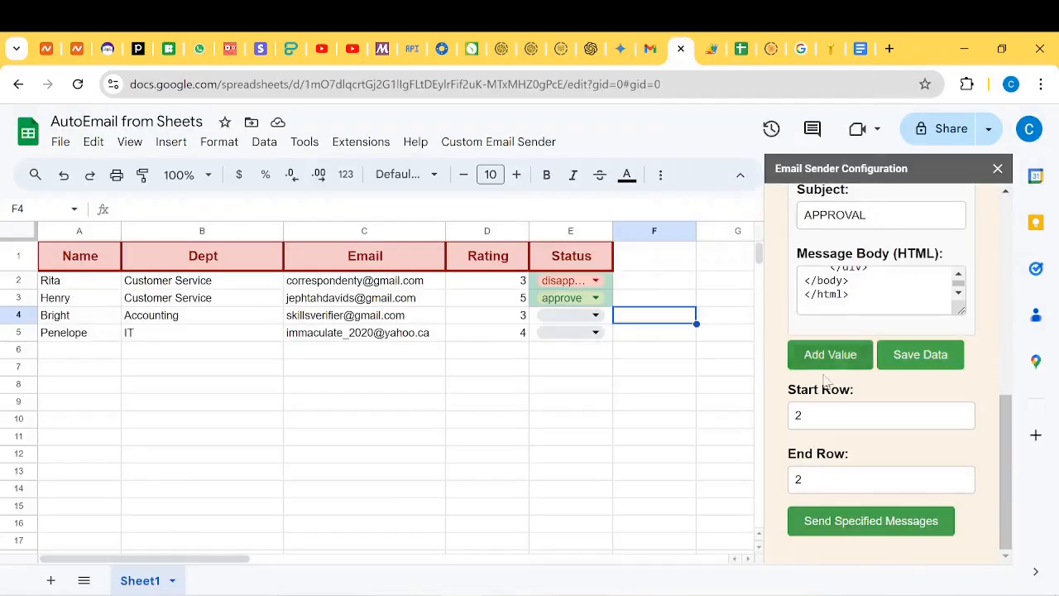
pyautogui.click(595, 316)
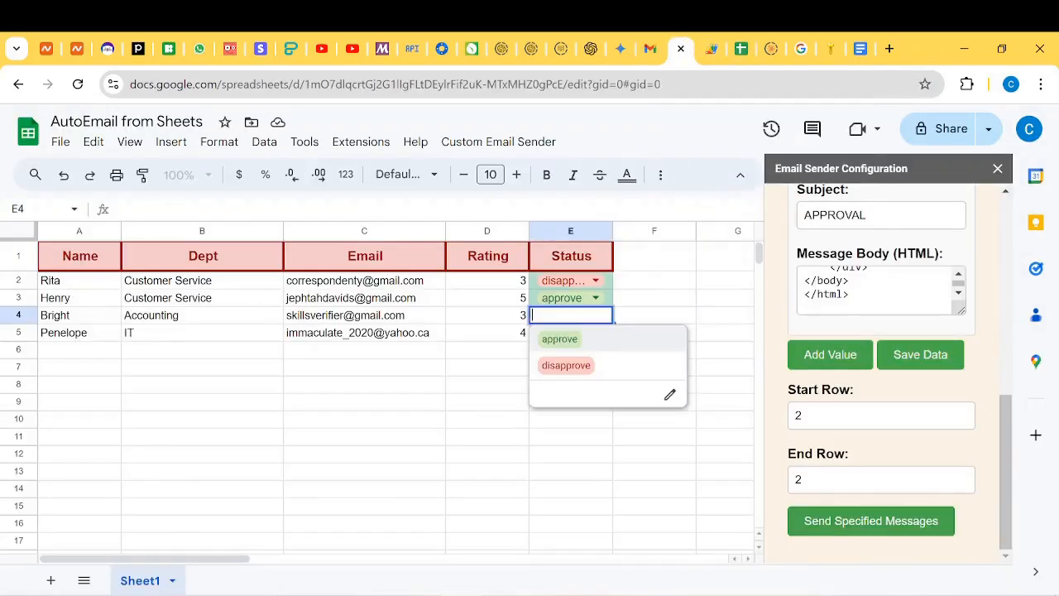
pyautogui.click(571, 366)
pyautogui.click(592, 339)
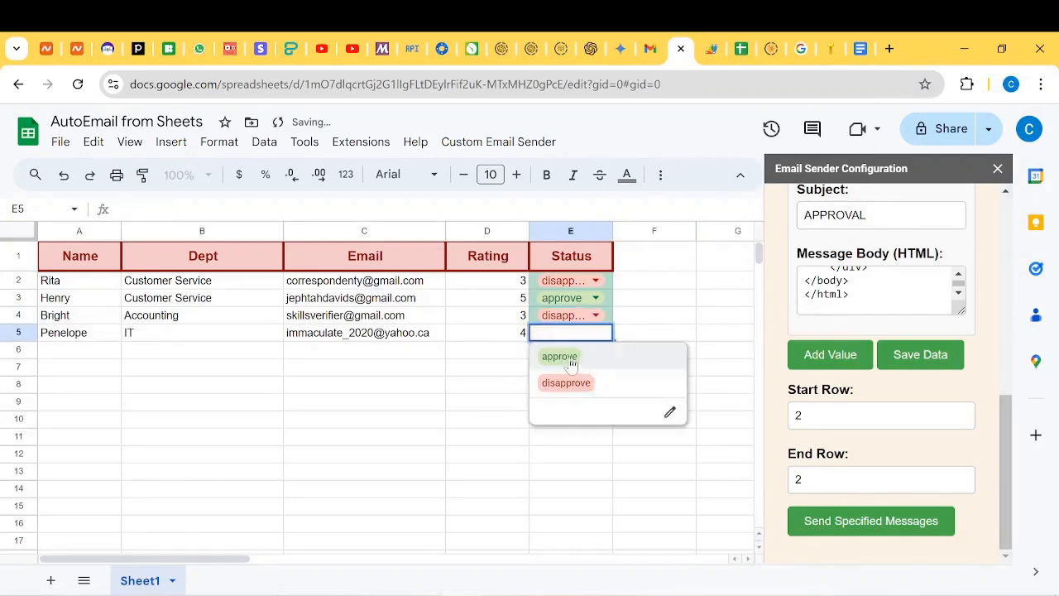
pyautogui.click(569, 357)
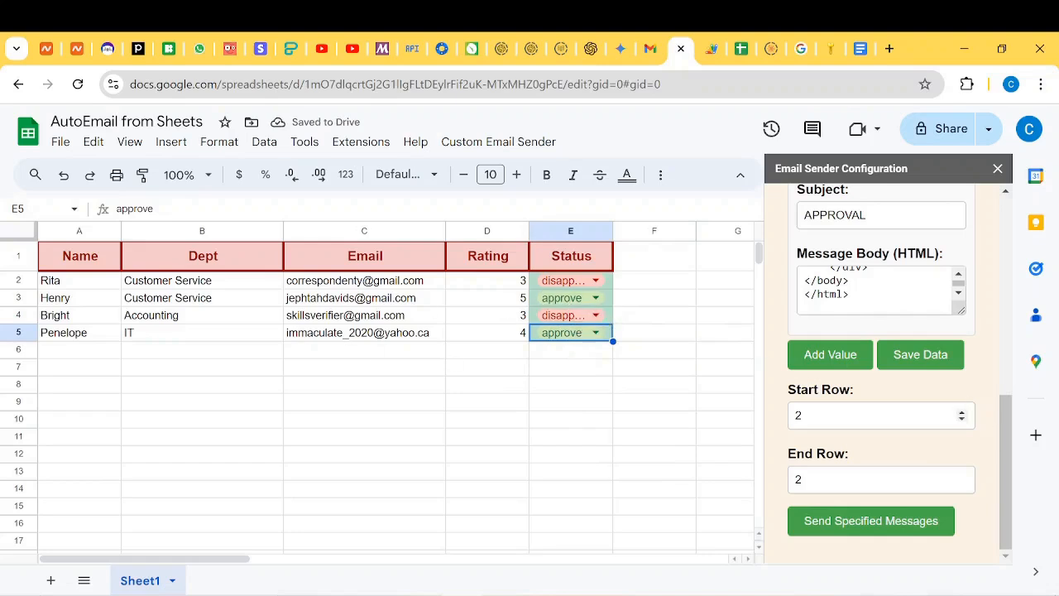
# - Set the start row to 3 and the end row to 5, send the specified messages and dismiss the alert
pyautogui.click(860, 416)
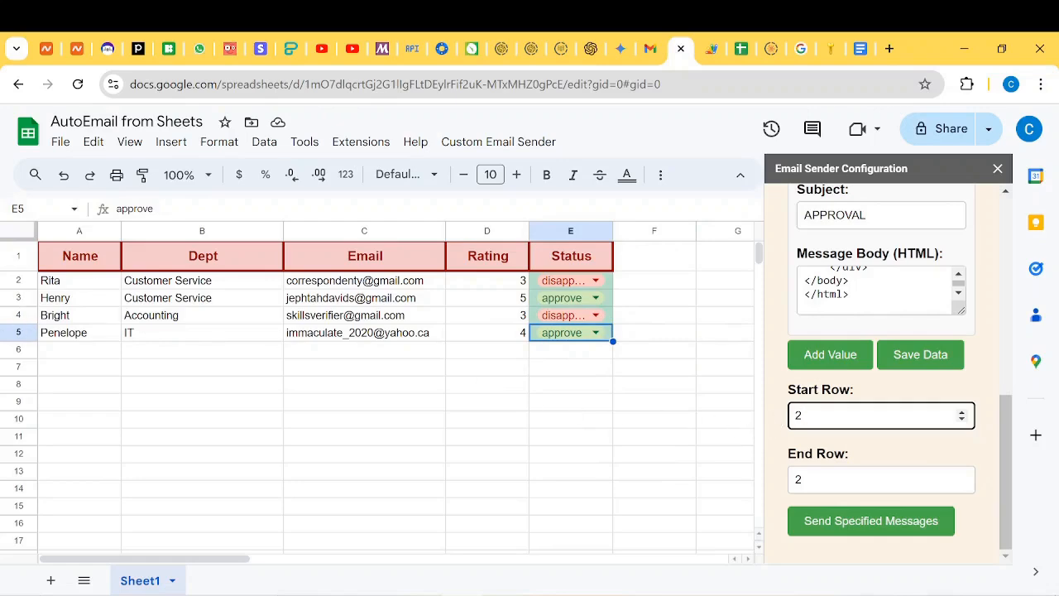
pyautogui.doubleClick(801, 415)
pyautogui.write('3')
pyautogui.press('Tab')
pyautogui.write('5')
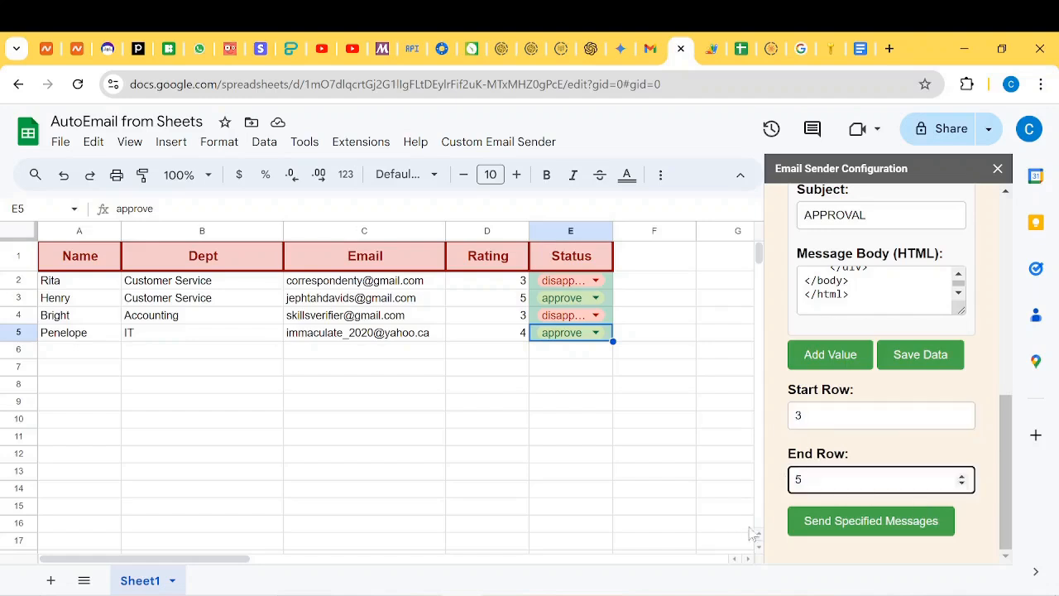
pyautogui.click(857, 532)
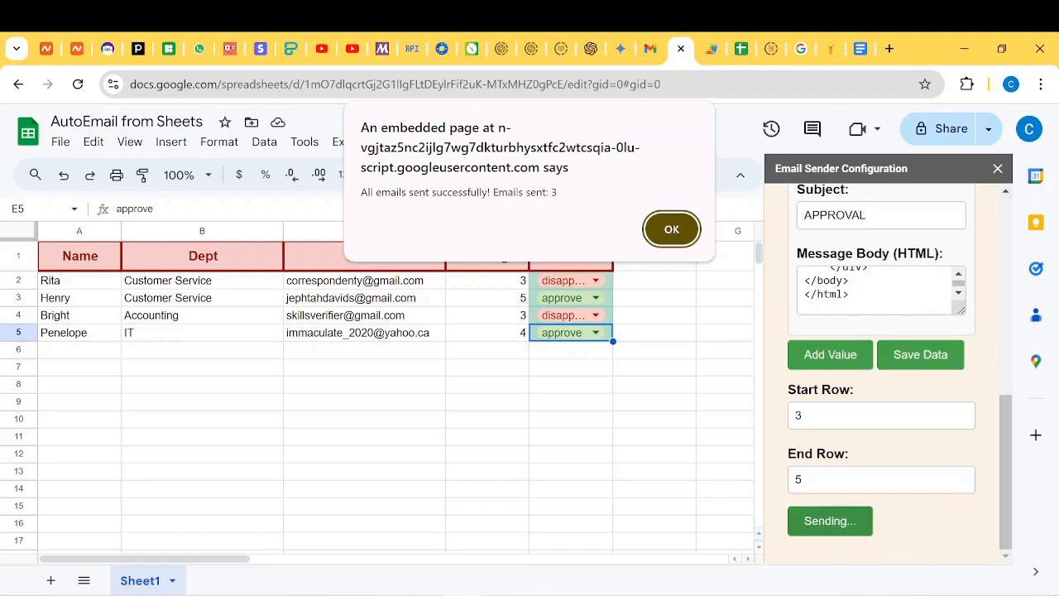
pyautogui.click(670, 229)
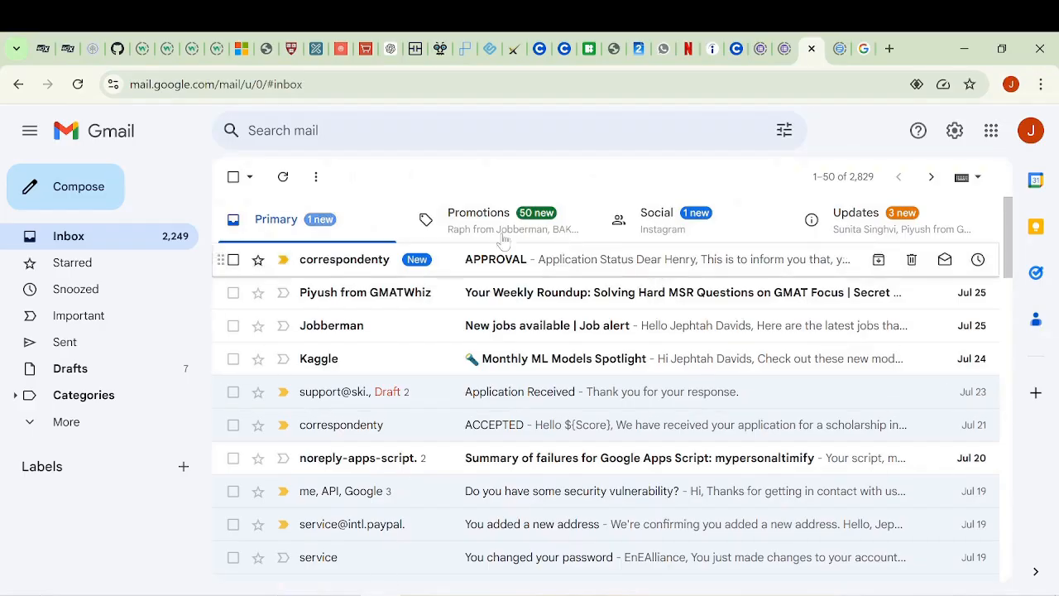
# - Open the new APPROVAL email in the recipient's Gmail inbox, review its whole layout and return to the spreadsheet
pyautogui.click(627, 263)
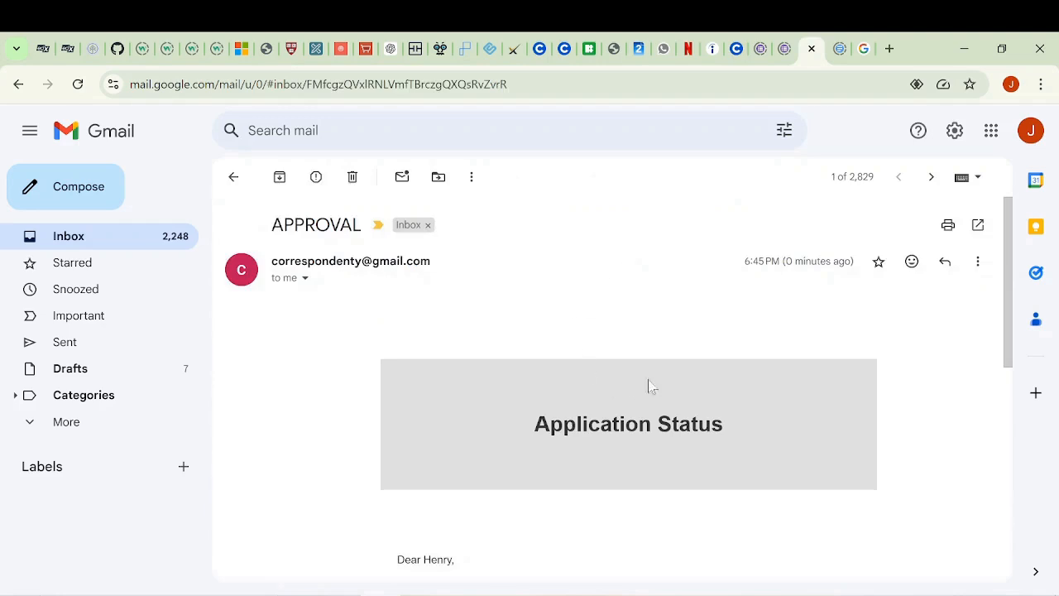
pyautogui.scroll(-3, 807, 401)
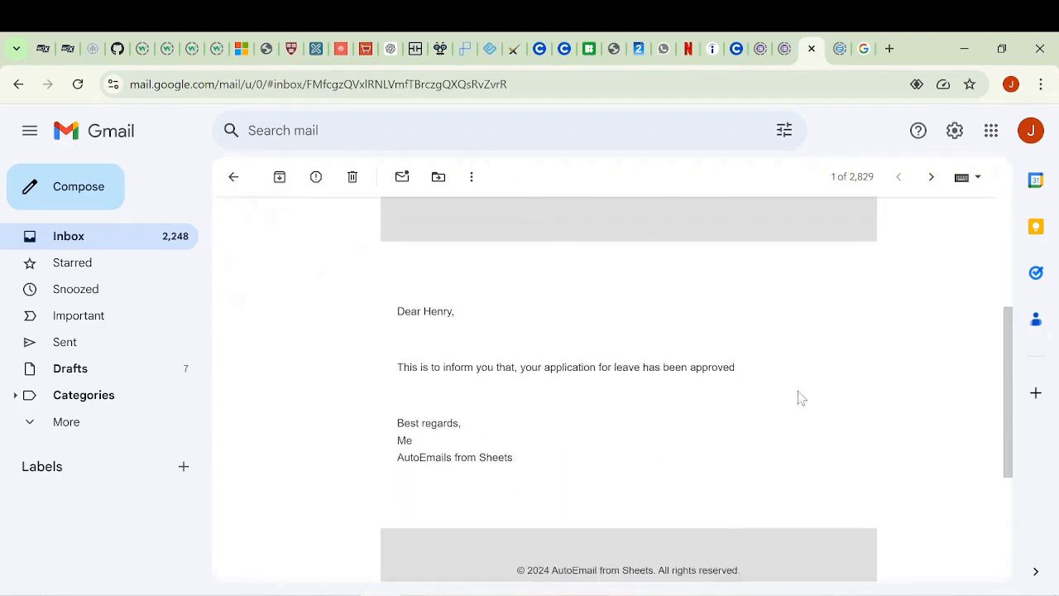
pyautogui.scroll(-2, 693, 365)
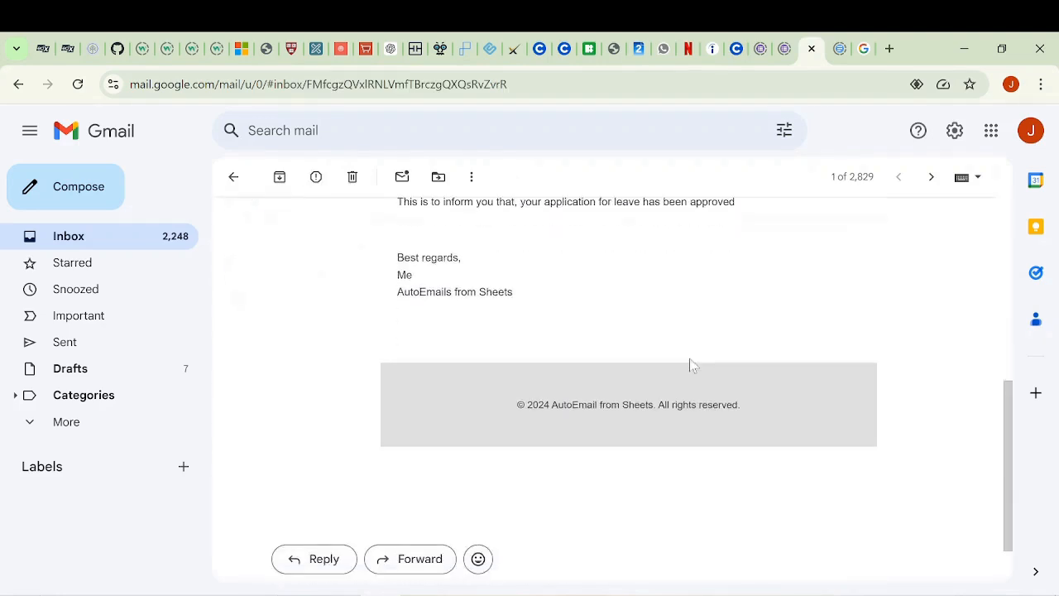
pyautogui.scroll(5, 694, 366)
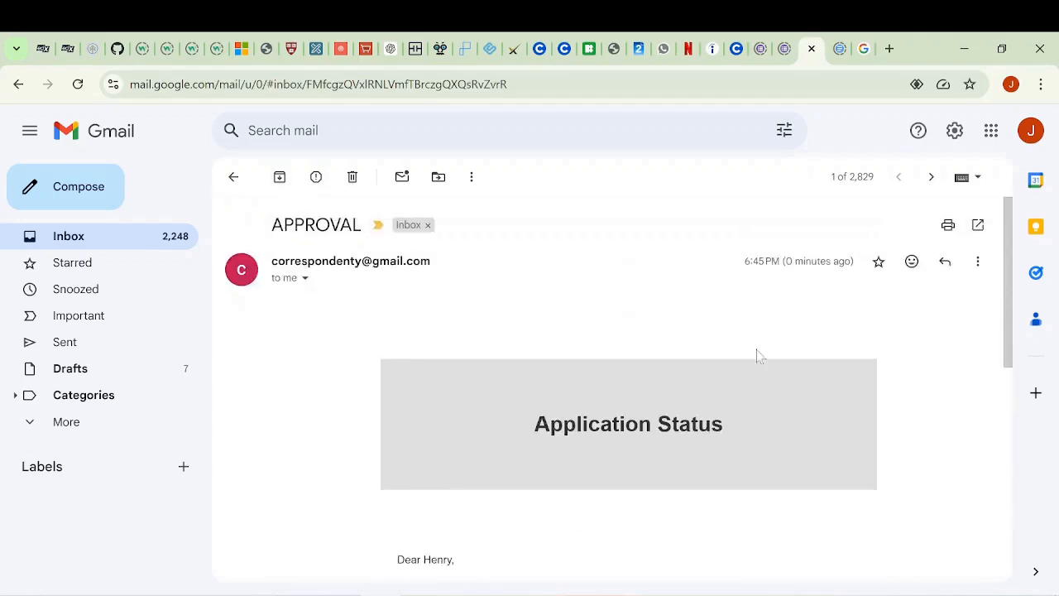
pyautogui.click(964, 49)
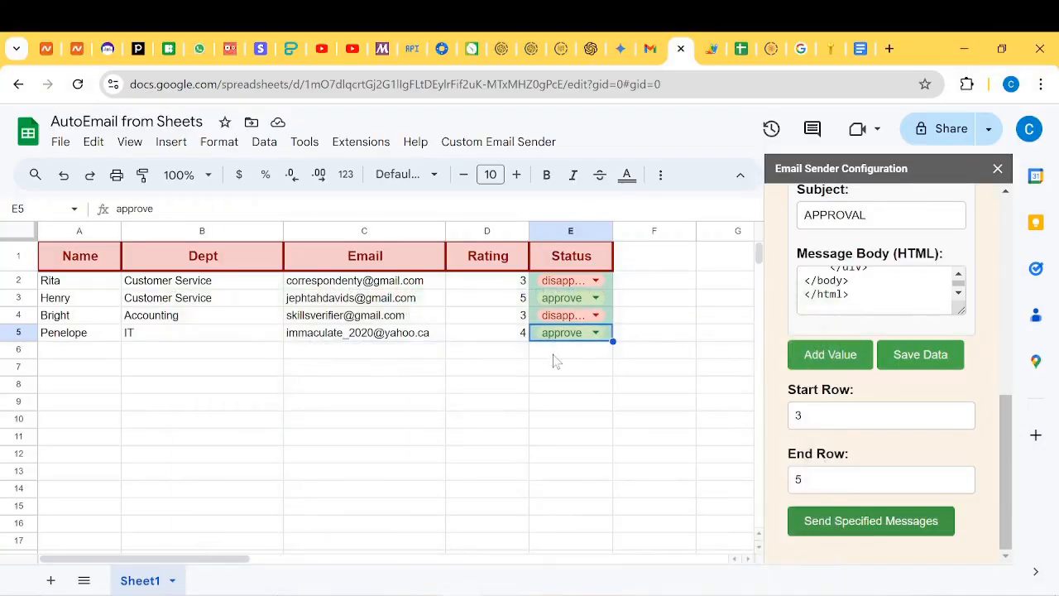